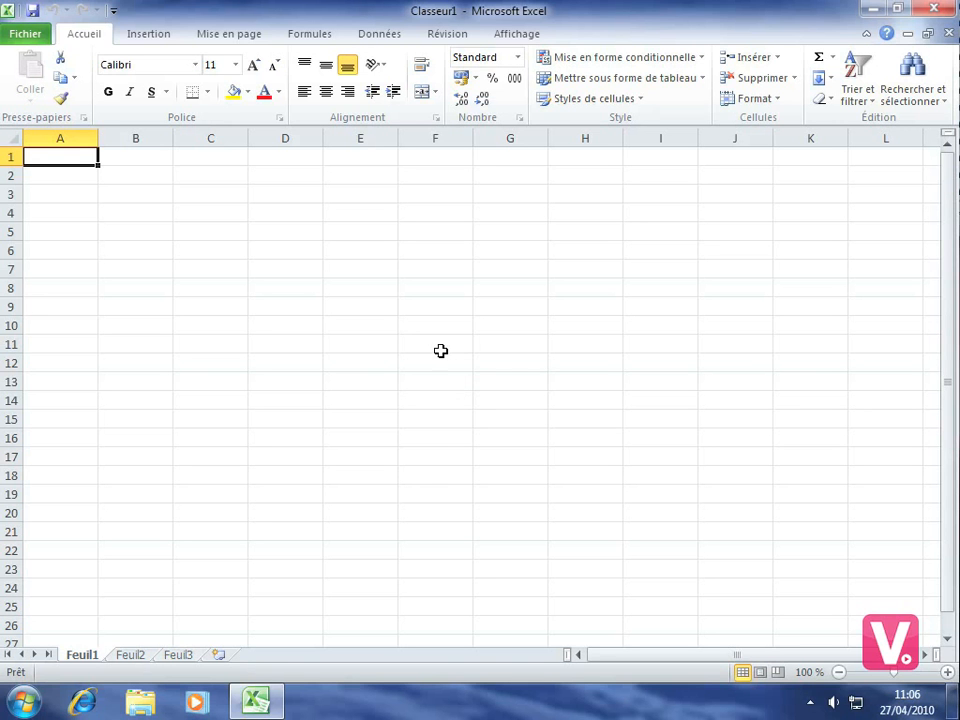
# - Open the ribbon customization options and add a new custom tab after Accueil
pyautogui.click(27, 37)
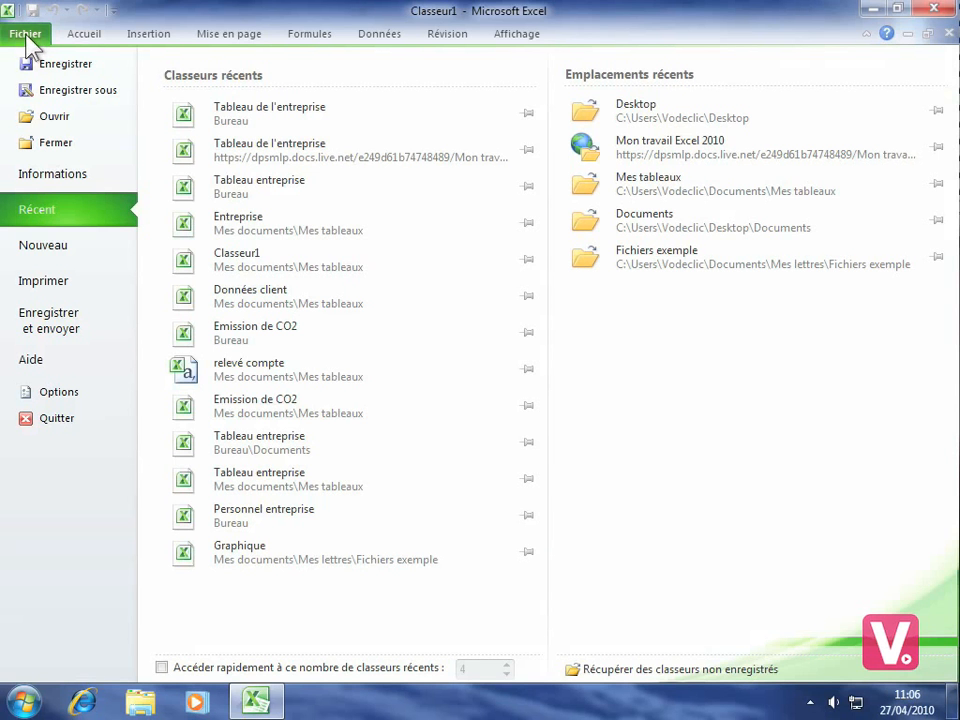
pyautogui.click(68, 395)
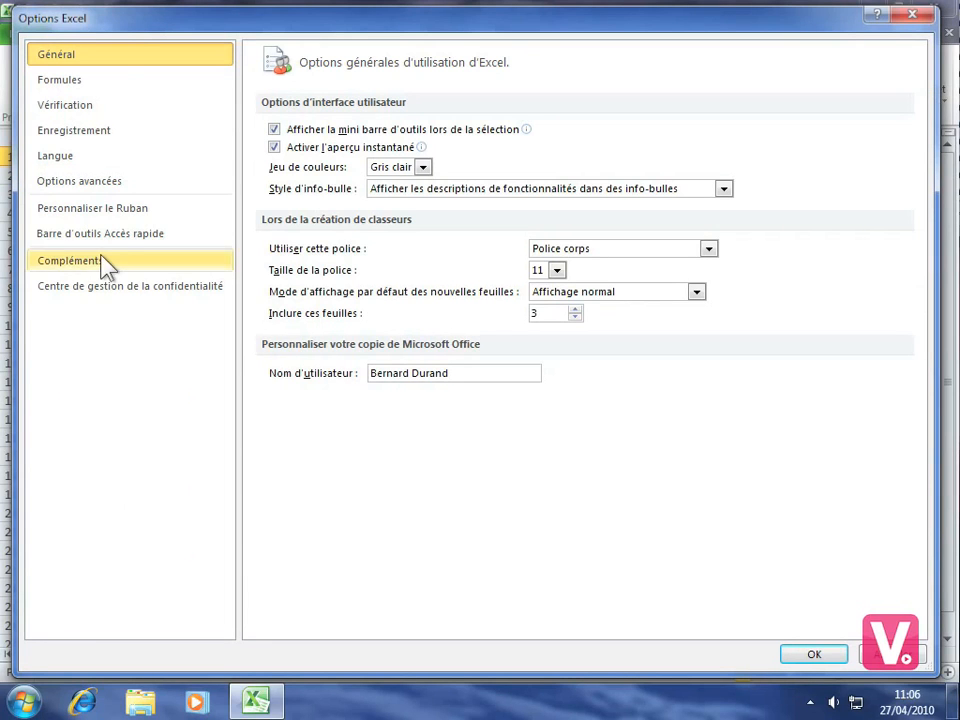
pyautogui.click(80, 214)
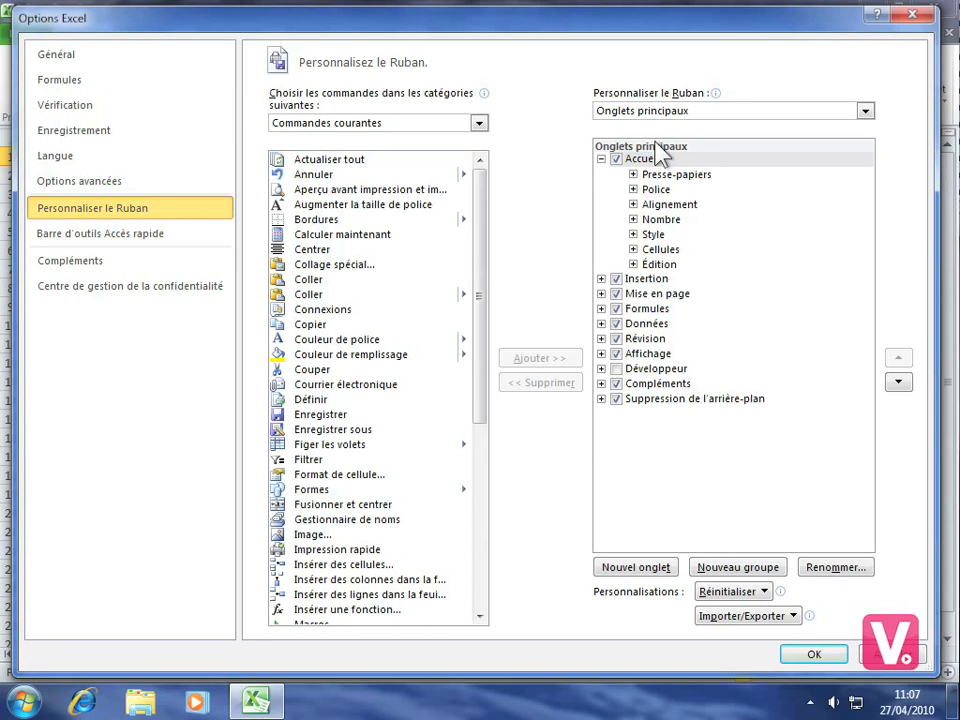
pyautogui.click(648, 569)
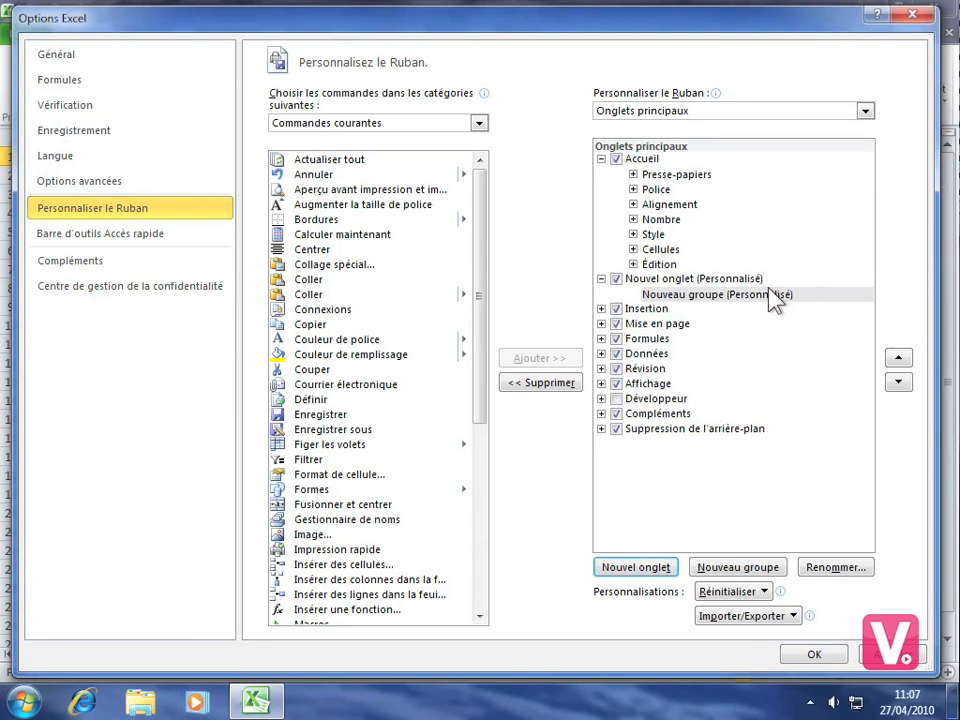
# - Rename the new custom tab as "Outils utiles"
pyautogui.click(664, 279)
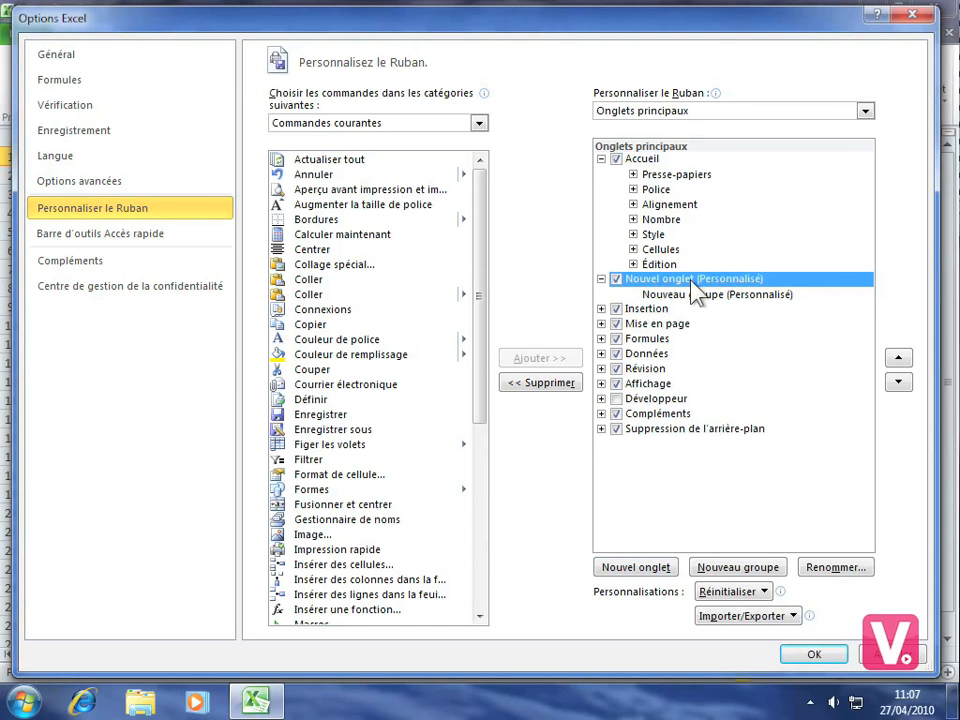
pyautogui.click(841, 574)
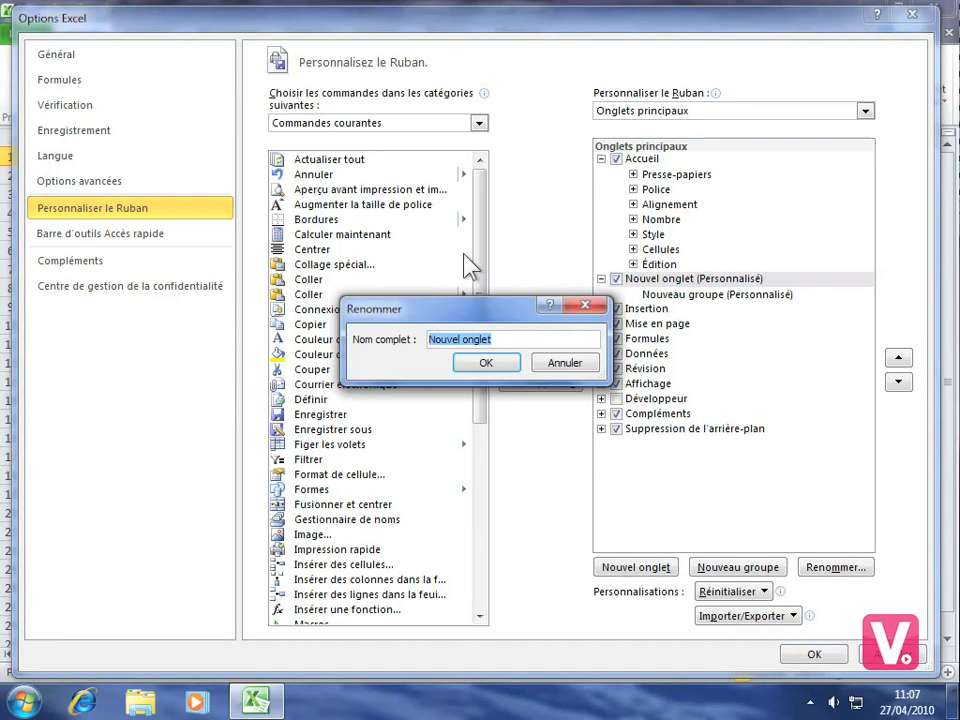
pyautogui.write('Outils')
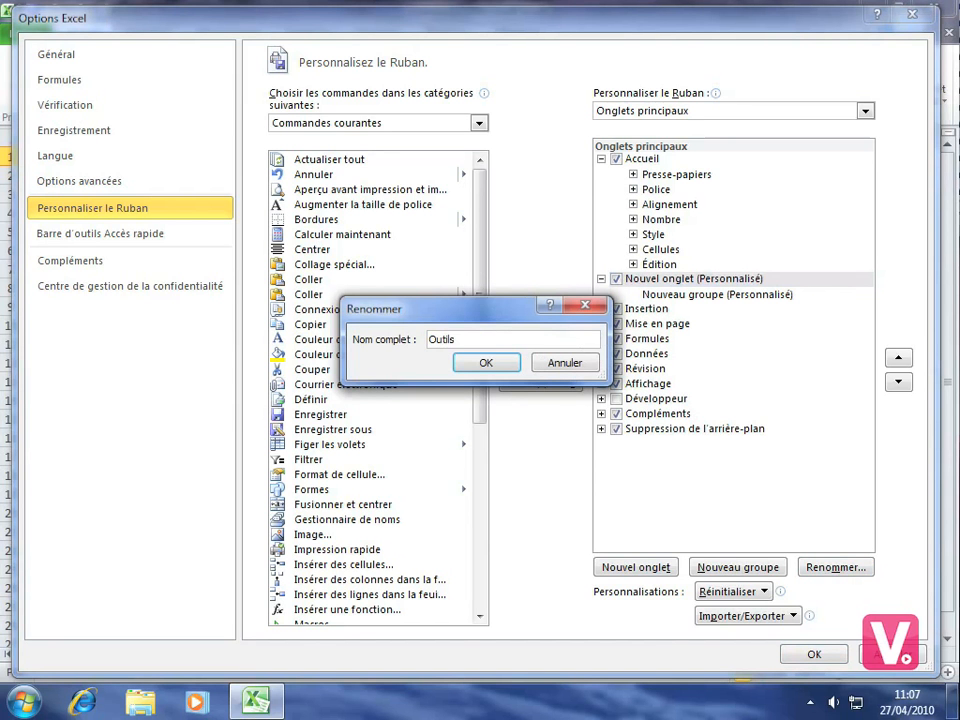
pyautogui.write(' utiles')
pyautogui.click(488, 364)
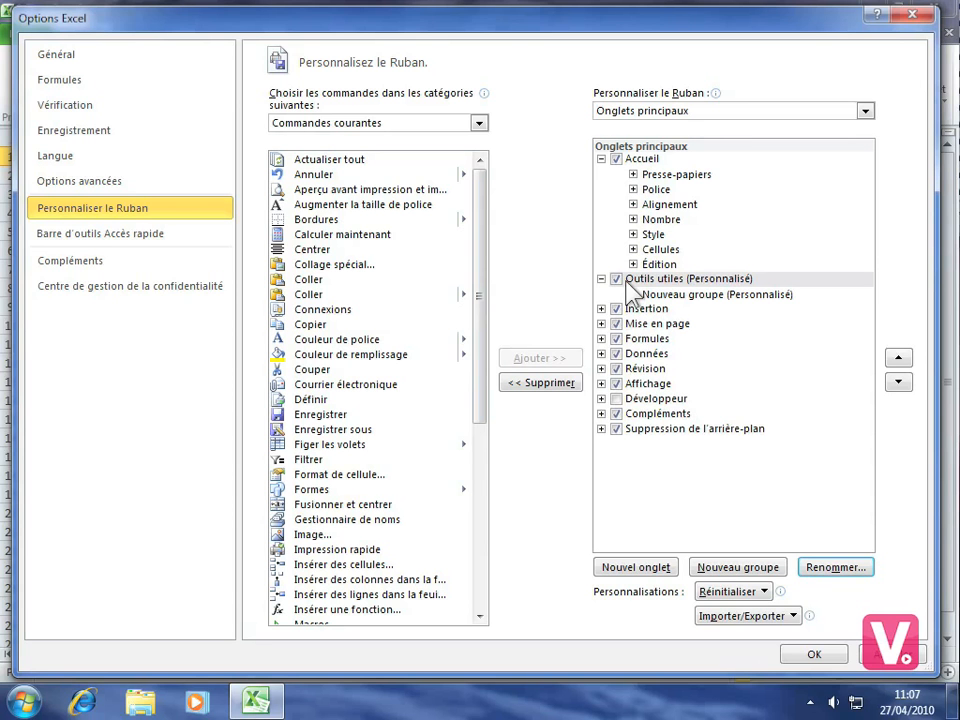
# - Rename the new group inside the Outils utiles tab as "Formats"
pyautogui.click(687, 296)
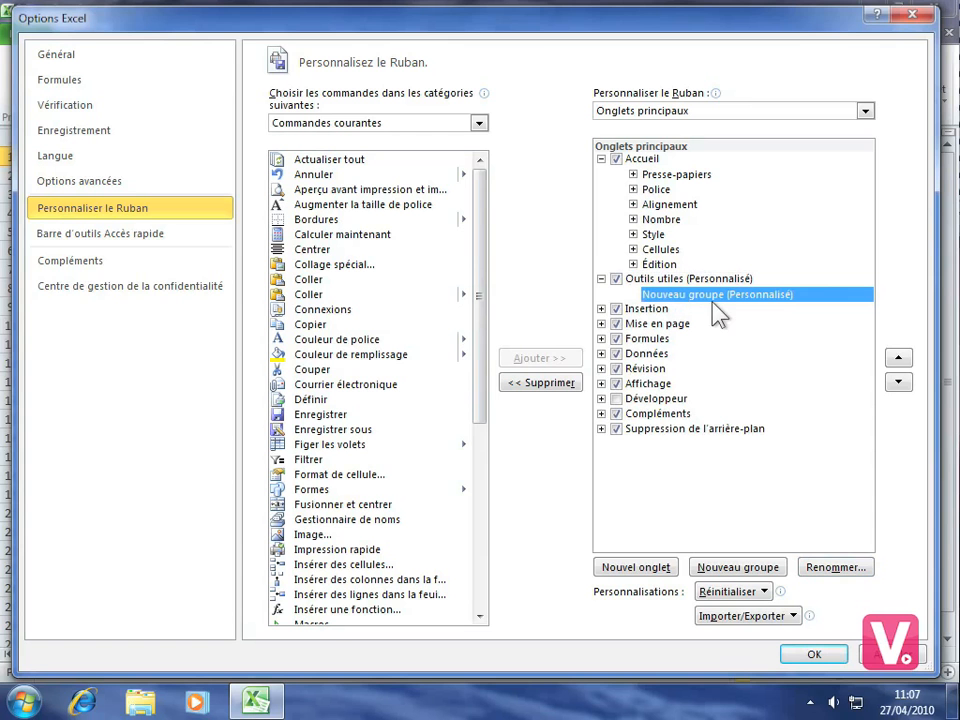
pyautogui.click(836, 568)
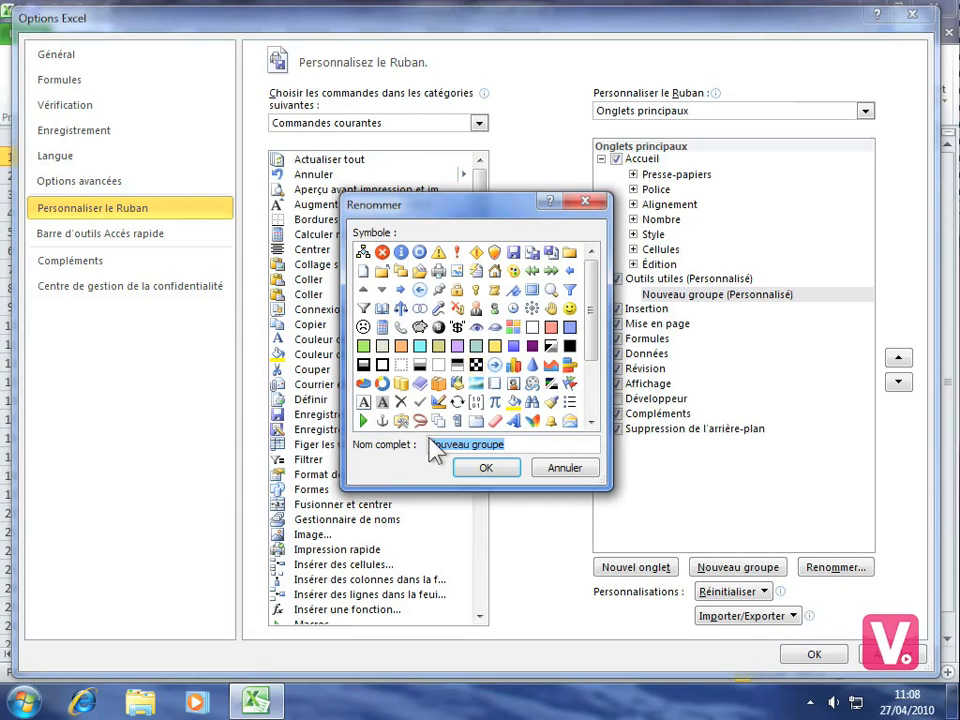
pyautogui.write('Formats')
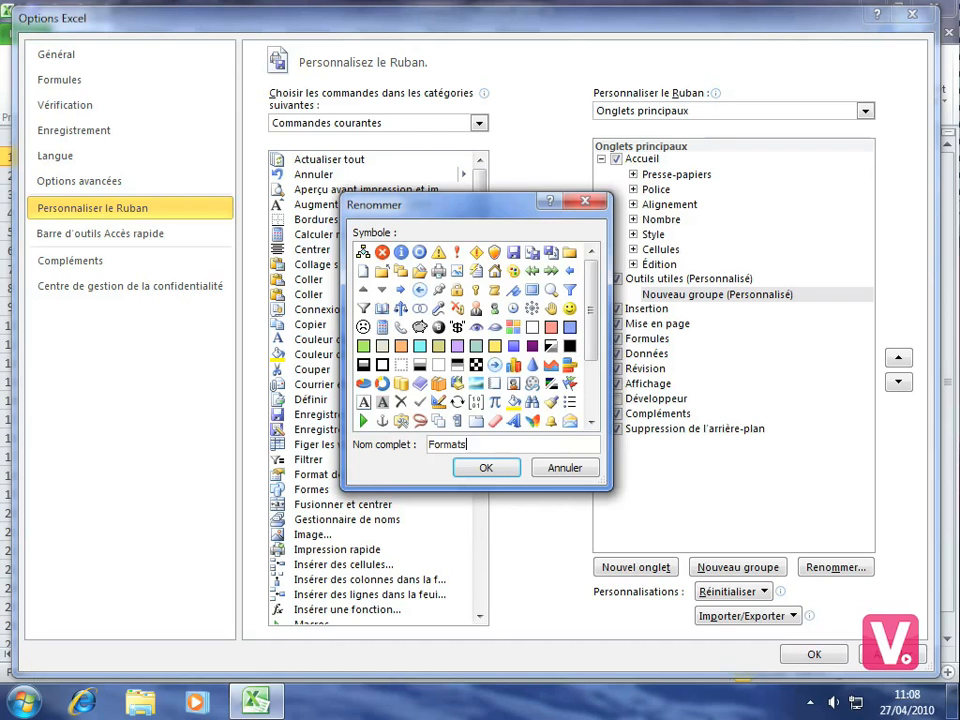
pyautogui.click(484, 472)
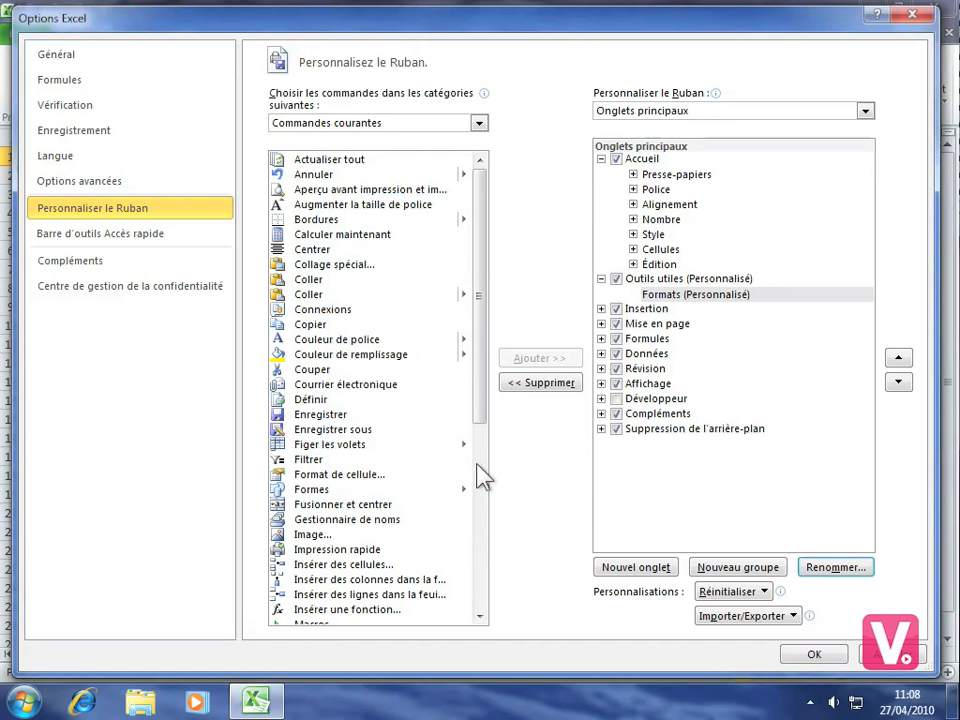
# - Add the common commands Couleur de police, Couleur de remplissage and Format de cellule to the Formats group
pyautogui.click(704, 298)
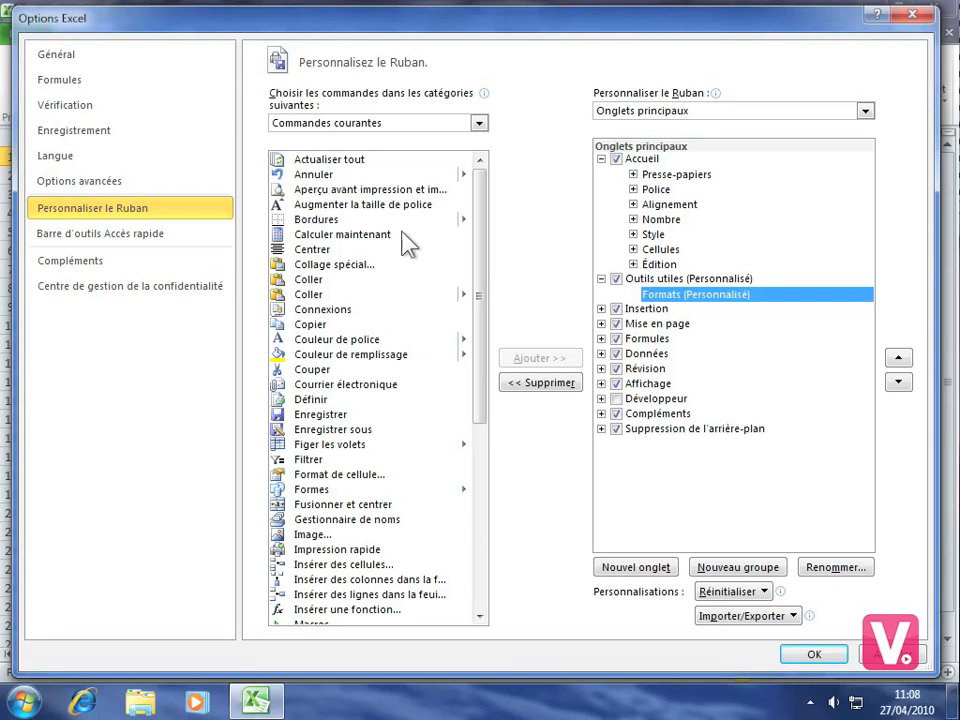
pyautogui.click(480, 123)
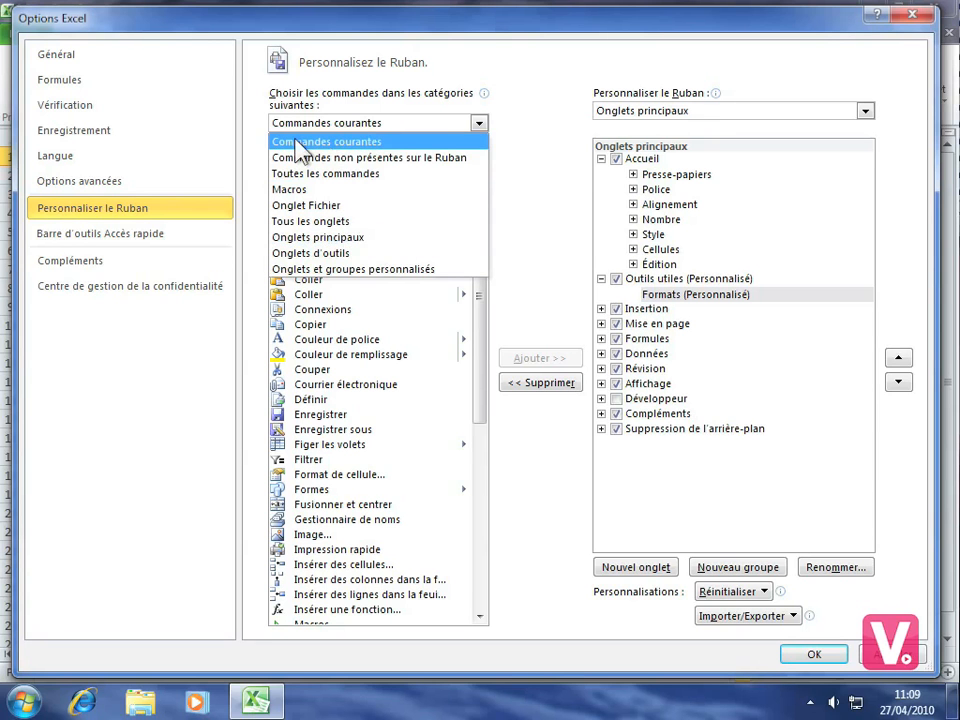
pyautogui.click(336, 143)
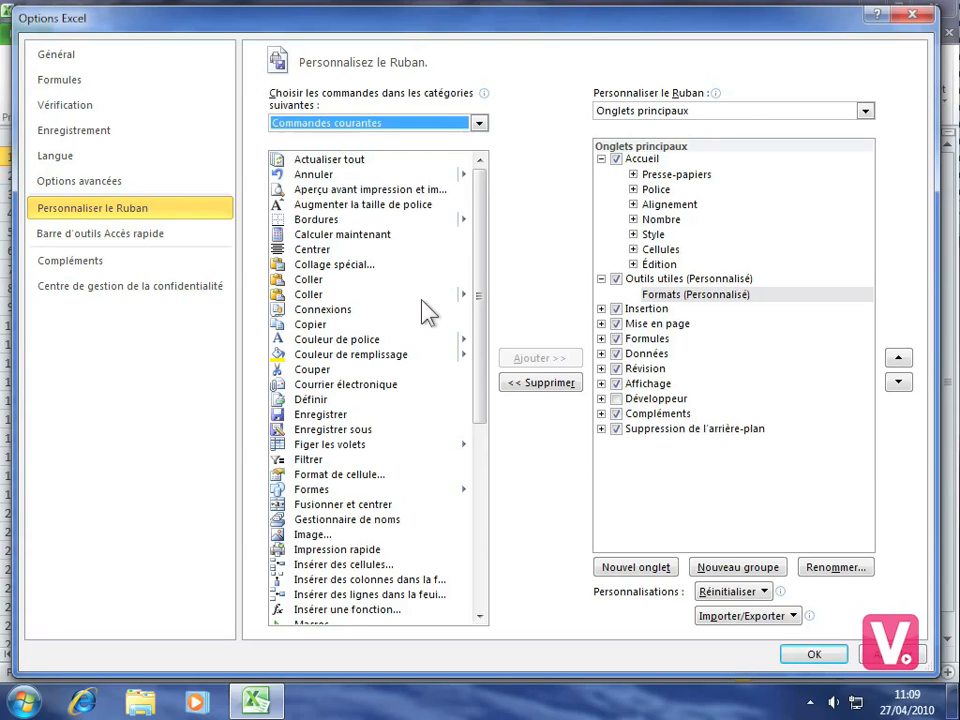
pyautogui.click(326, 341)
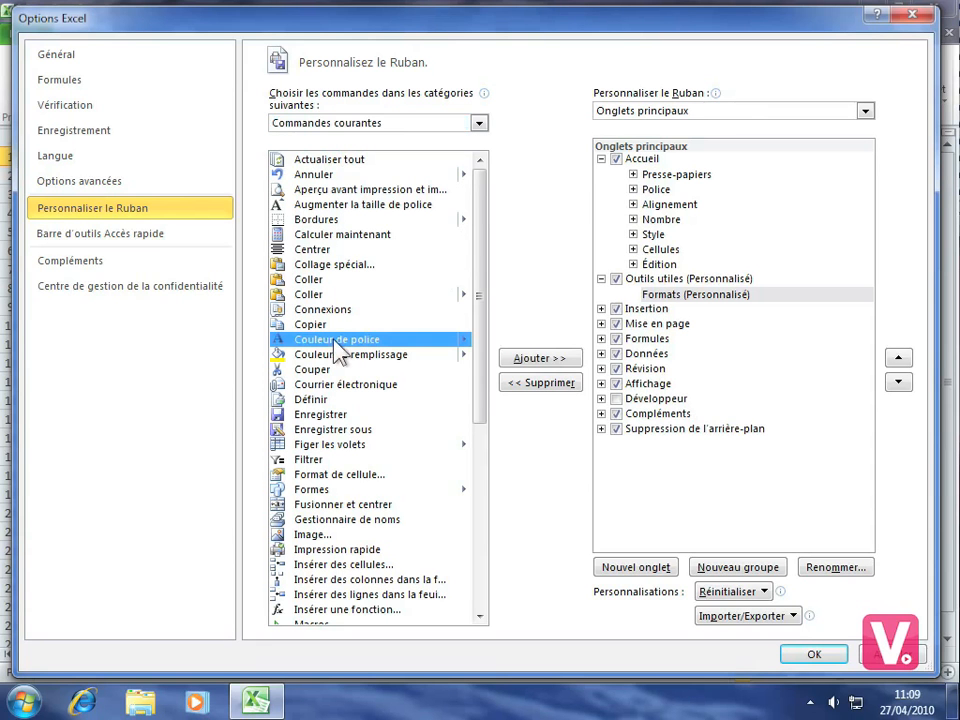
pyautogui.click(540, 358)
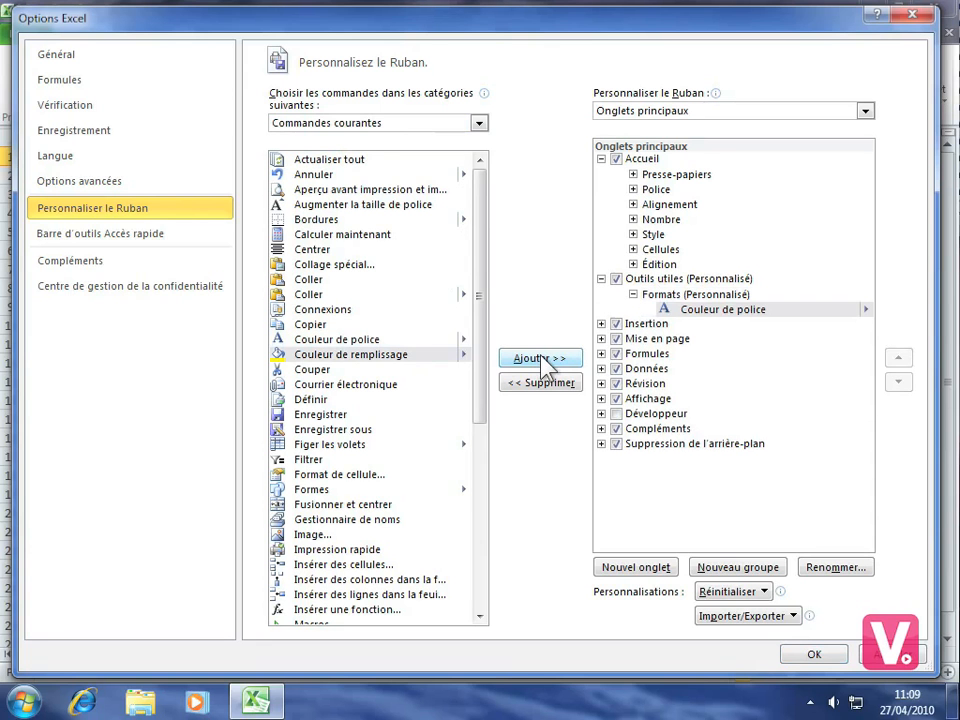
pyautogui.click(356, 355)
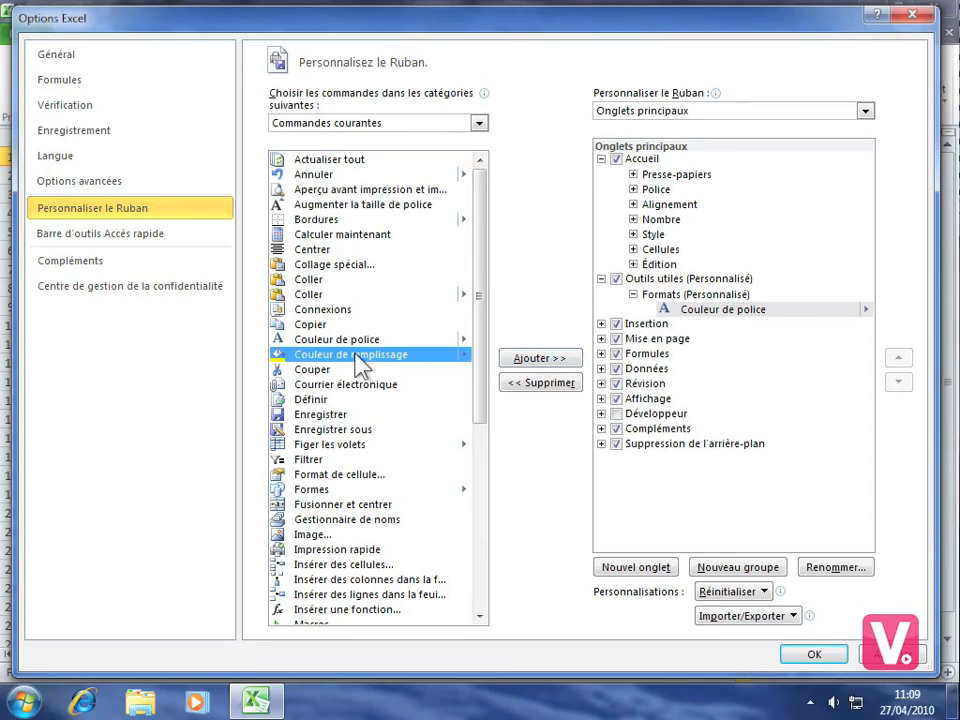
pyautogui.click(537, 358)
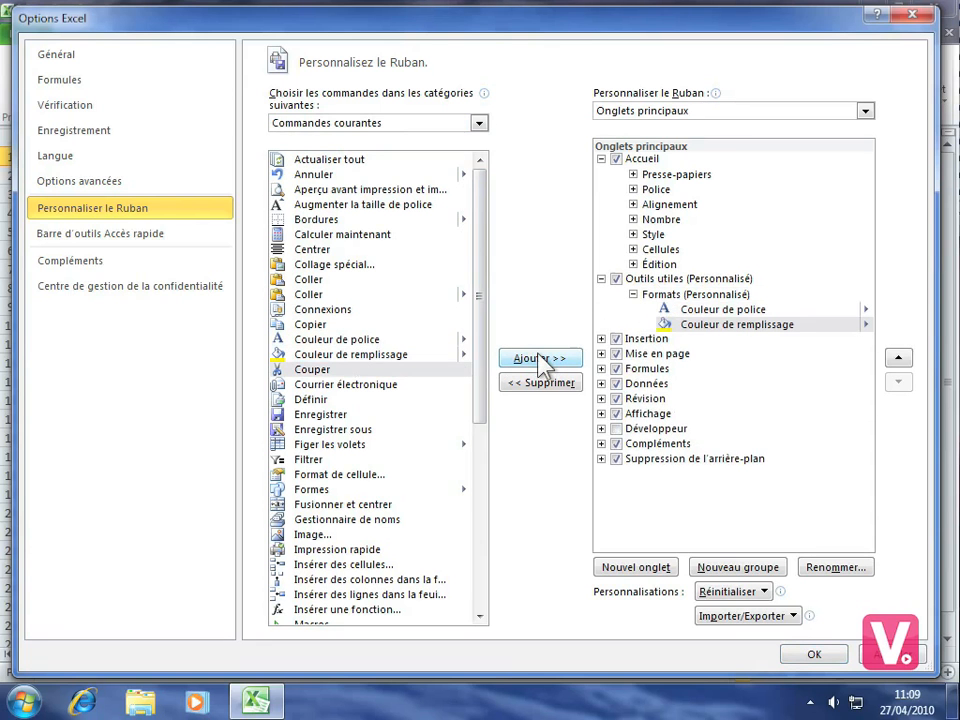
pyautogui.click(338, 474)
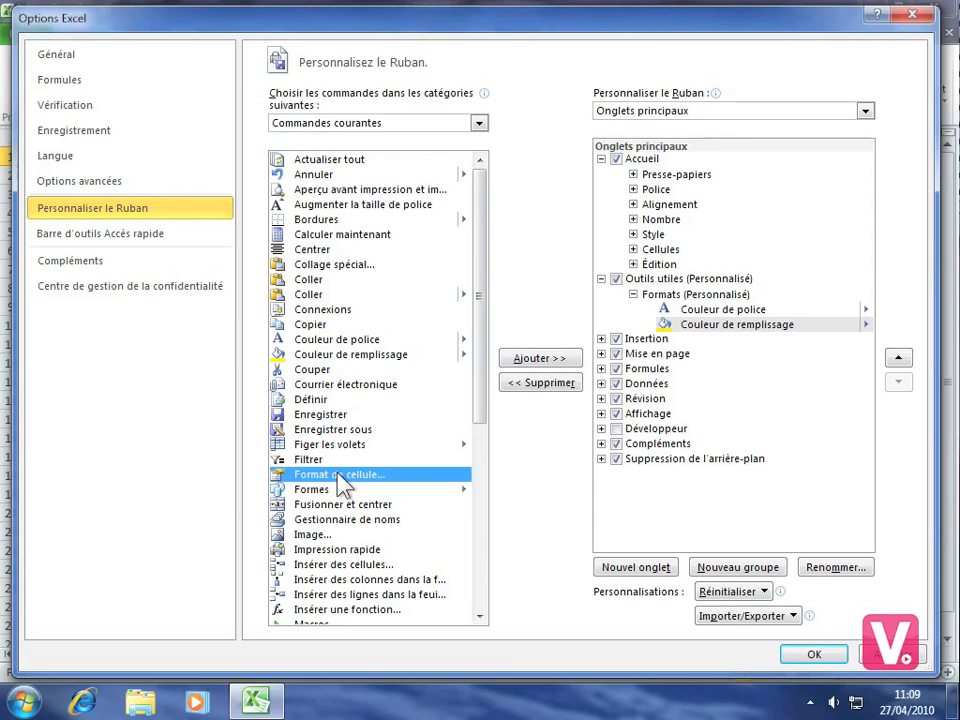
pyautogui.click(527, 360)
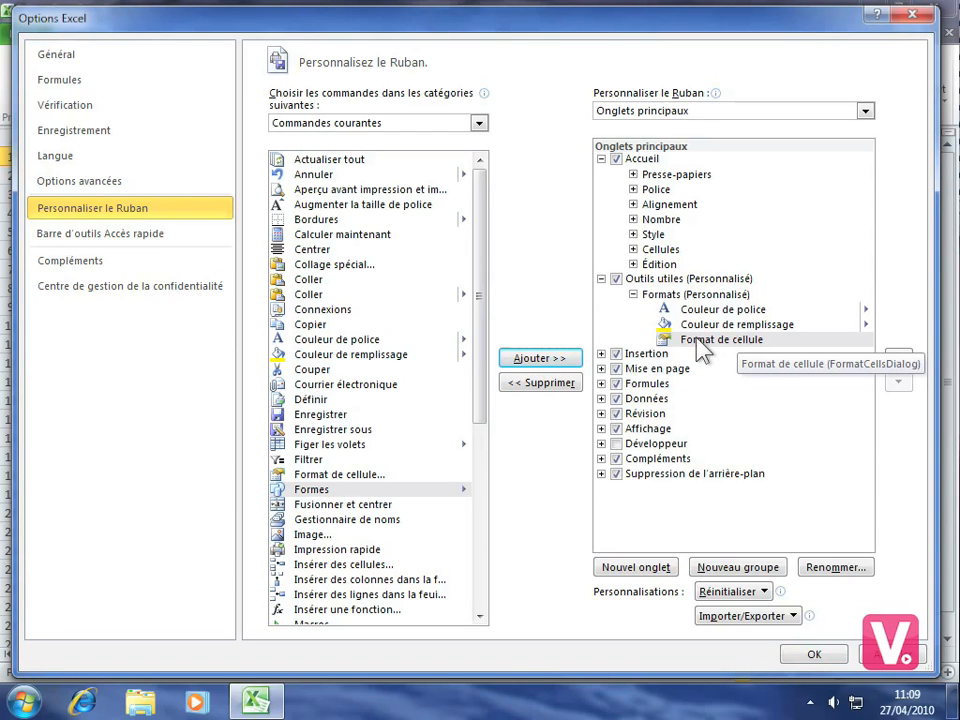
# - Move the Format de cellule command up to first place in the Formats group
pyautogui.click(728, 340)
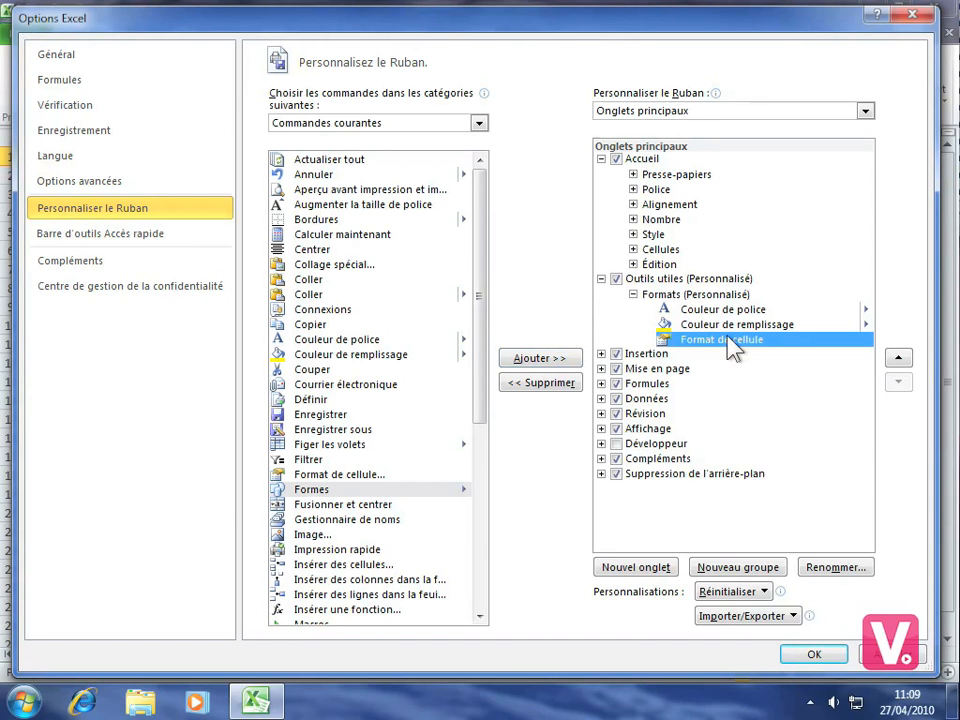
pyautogui.click(899, 360)
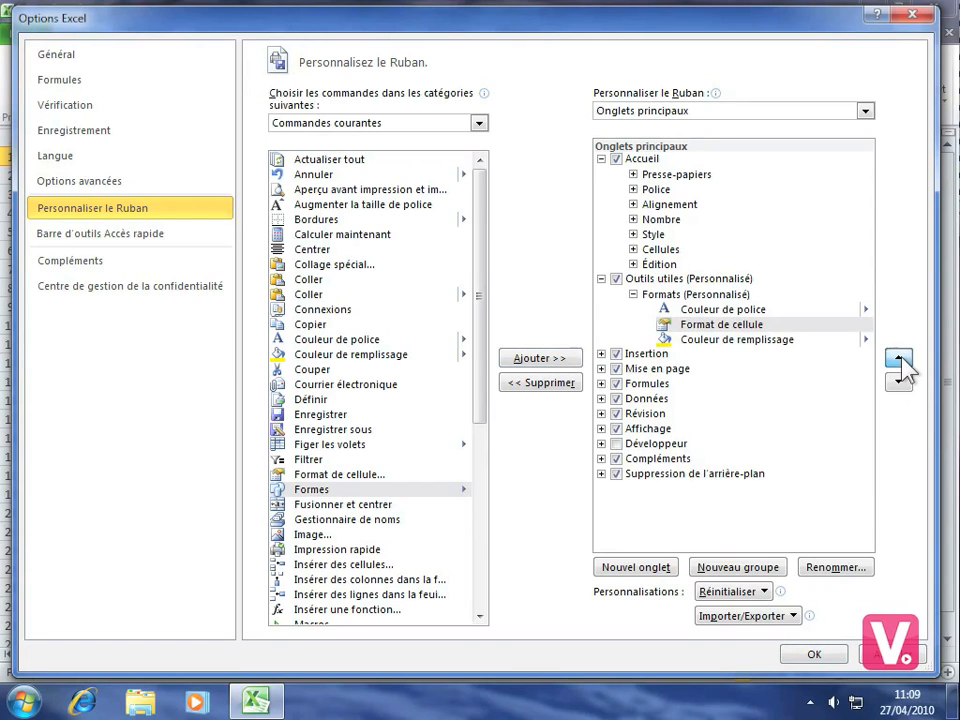
pyautogui.click(900, 357)
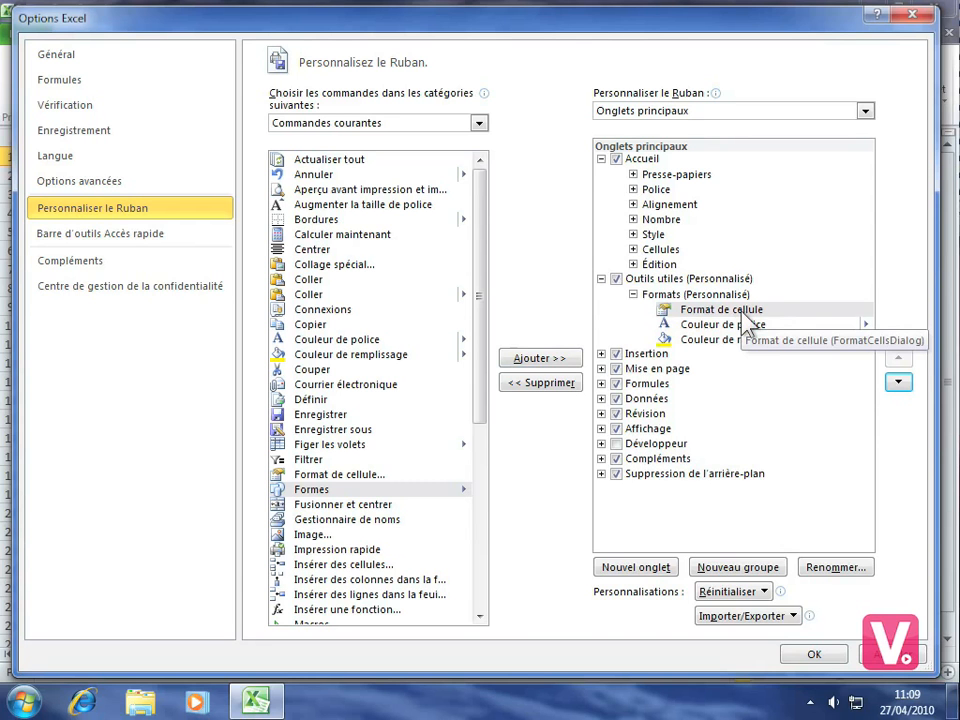
# - Add a second group to the Outils utiles tab and name it "Copier/coller"
pyautogui.click(660, 281)
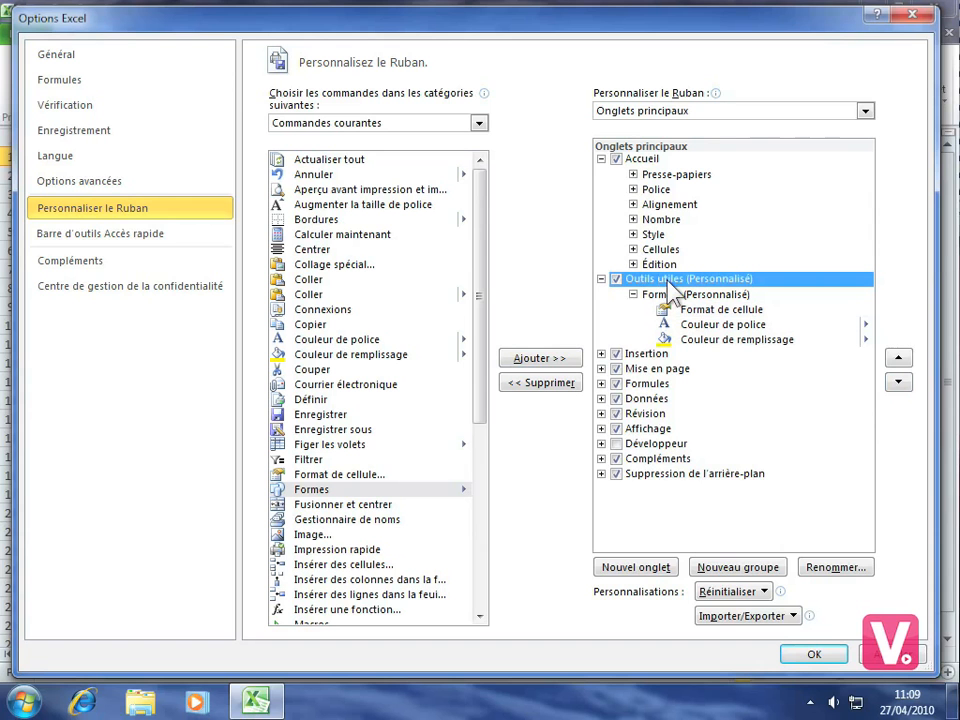
pyautogui.click(737, 567)
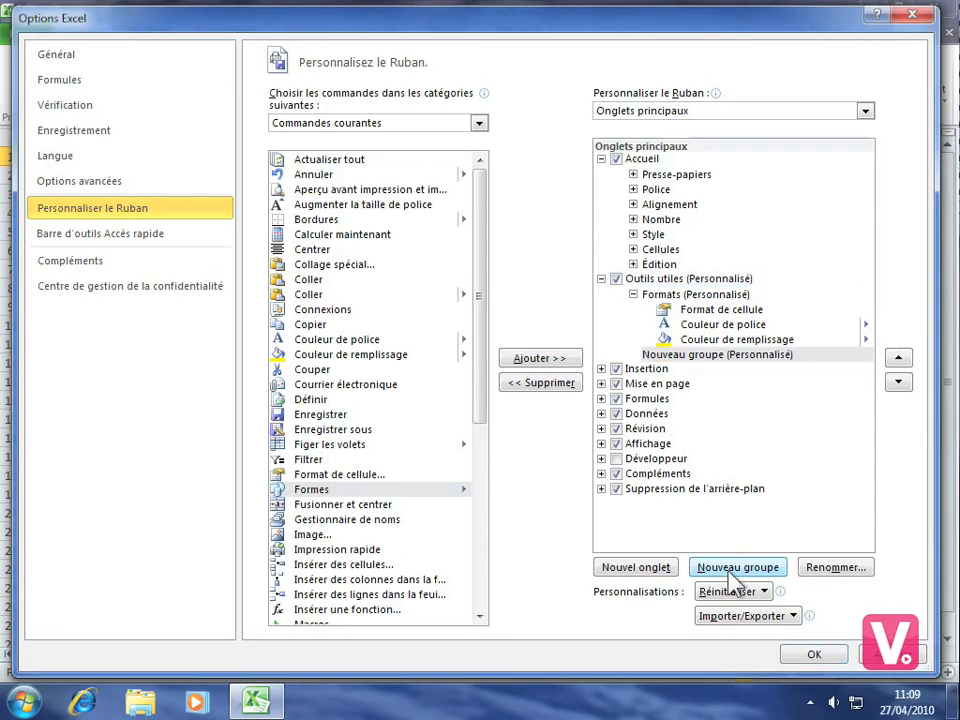
pyautogui.click(715, 356)
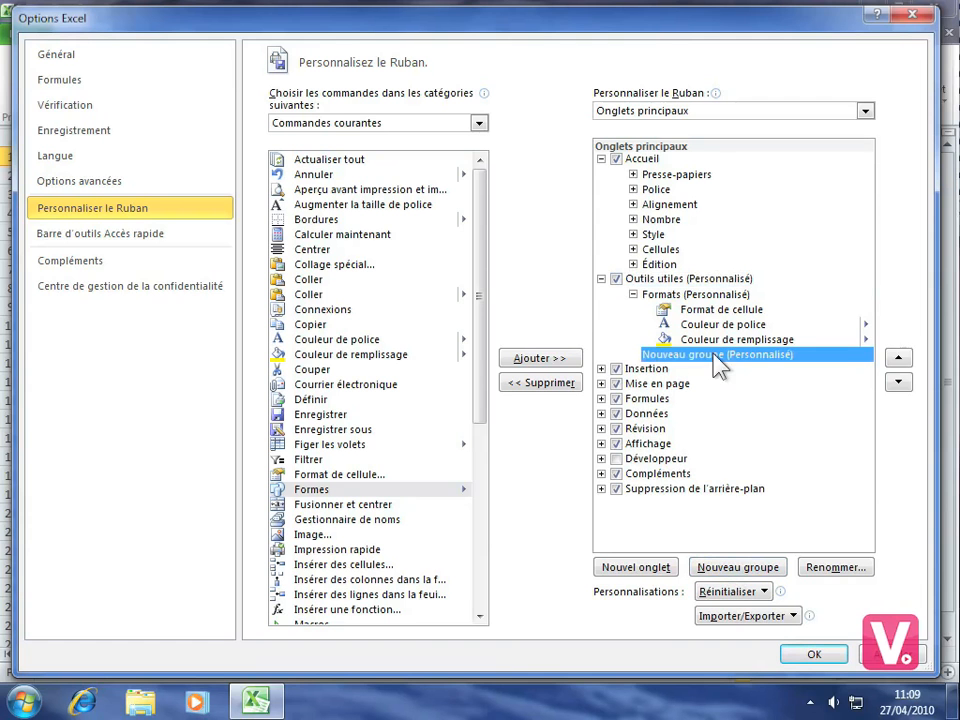
pyautogui.click(836, 567)
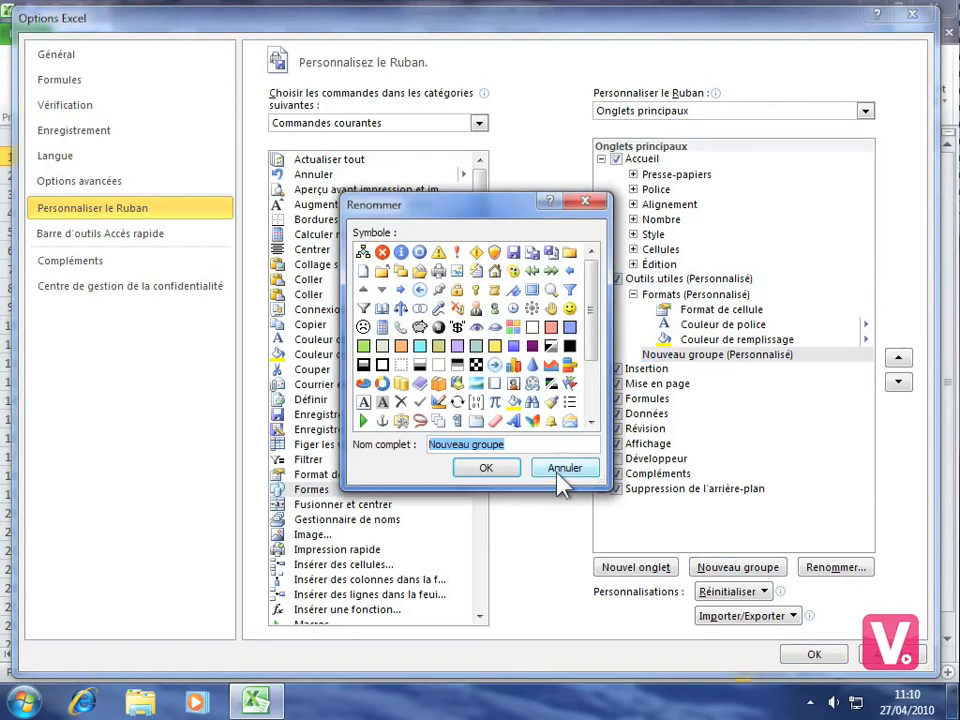
pyautogui.write('Co')
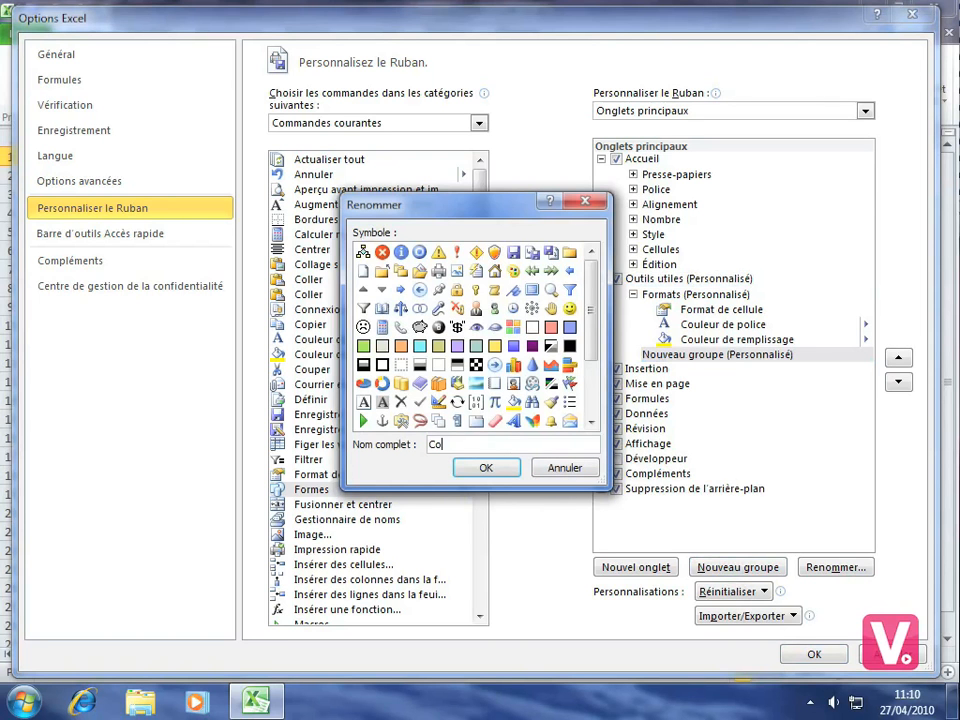
pyautogui.write('pier/coller')
pyautogui.click(484, 469)
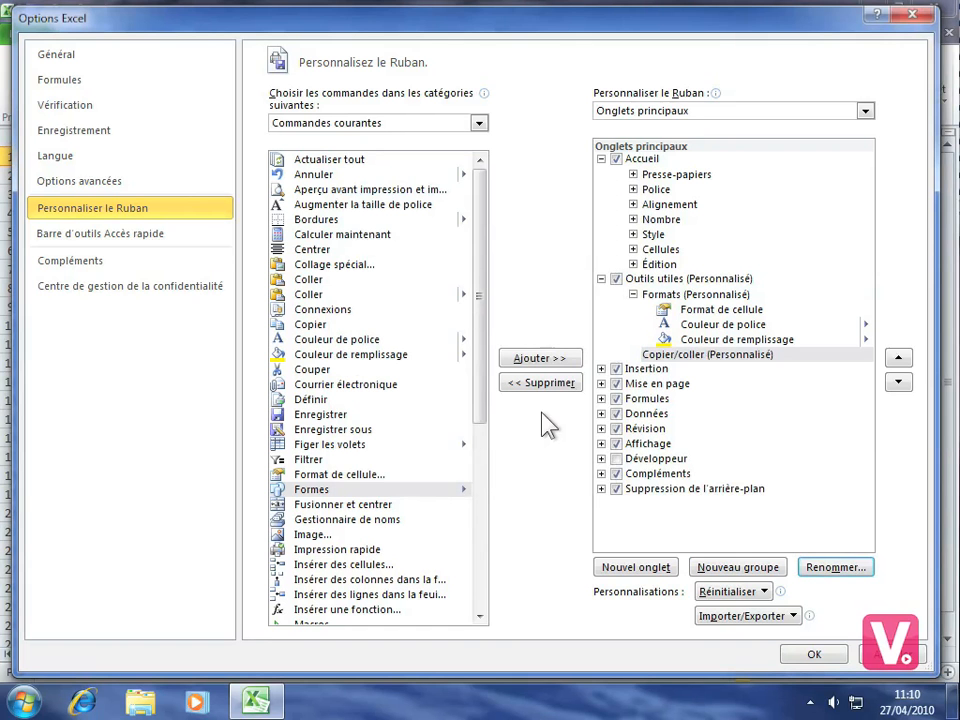
# - Add the Copier command and the plain Coller command without a submenu to the Copier/coller group
pyautogui.click(668, 356)
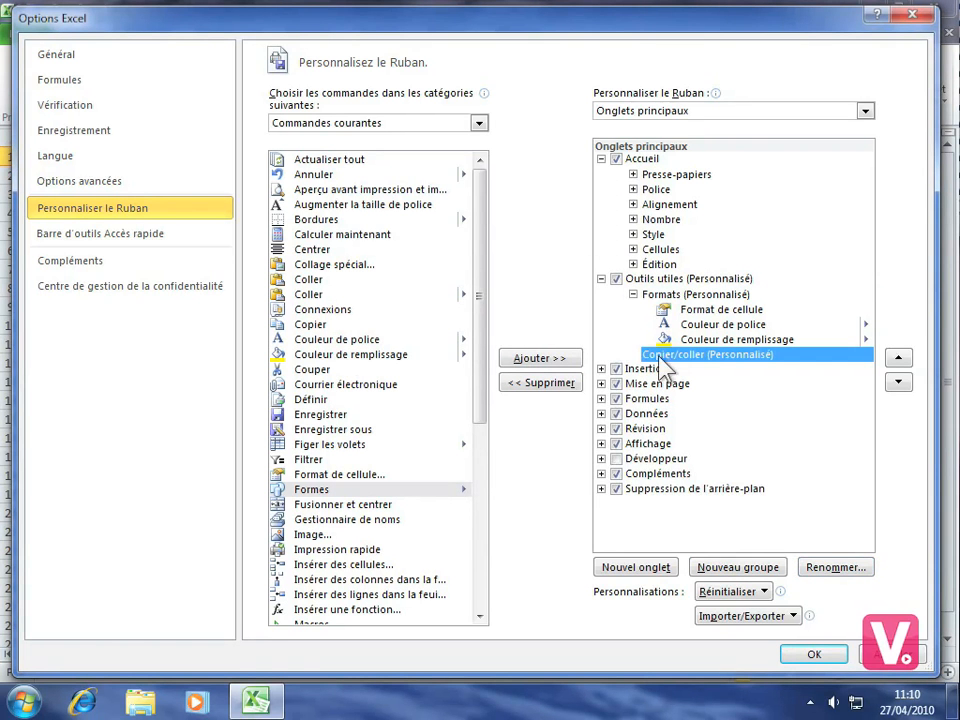
pyautogui.click(309, 326)
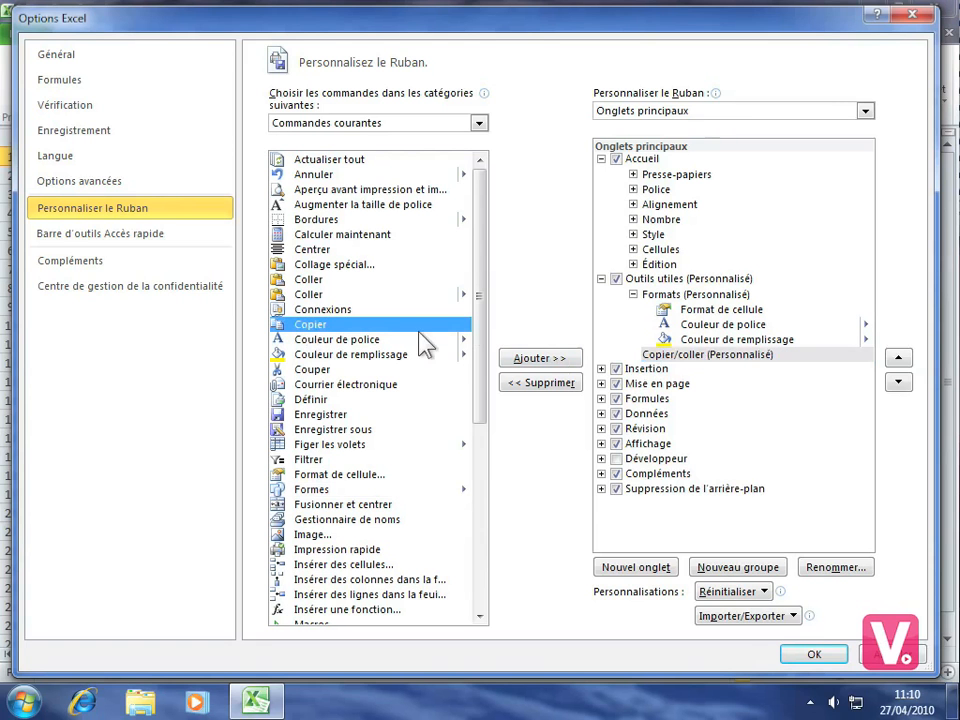
pyautogui.click(545, 362)
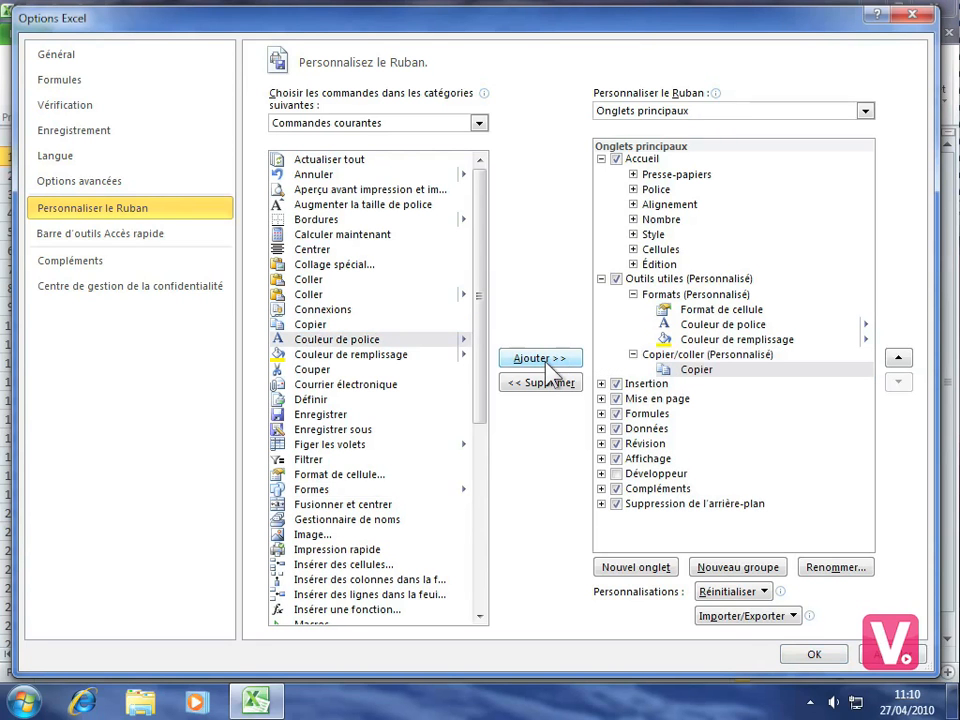
pyautogui.click(309, 280)
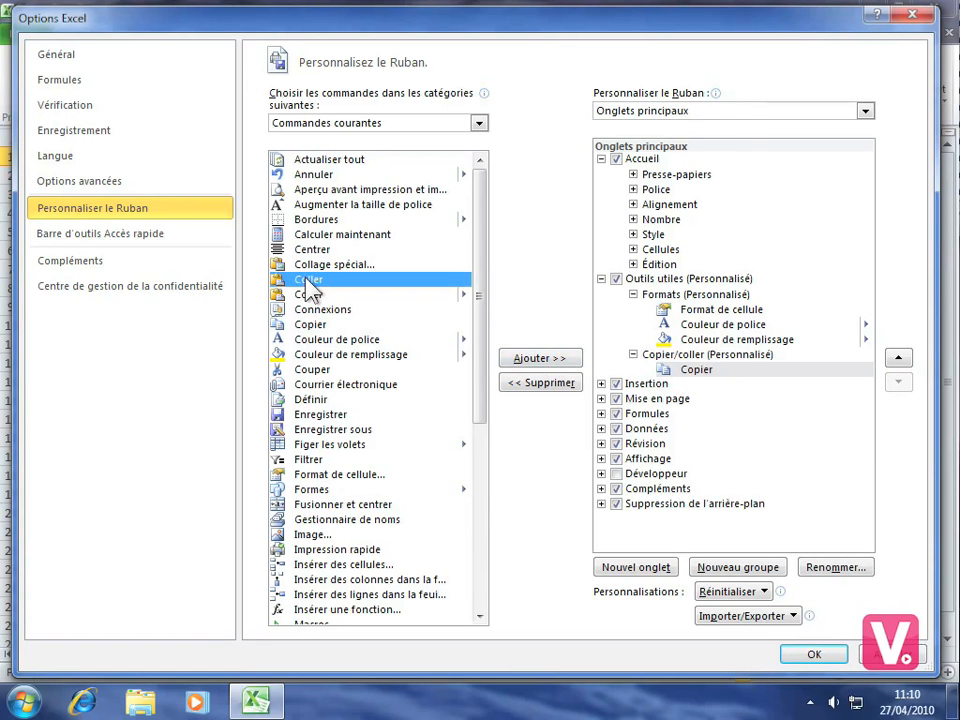
pyautogui.click(550, 360)
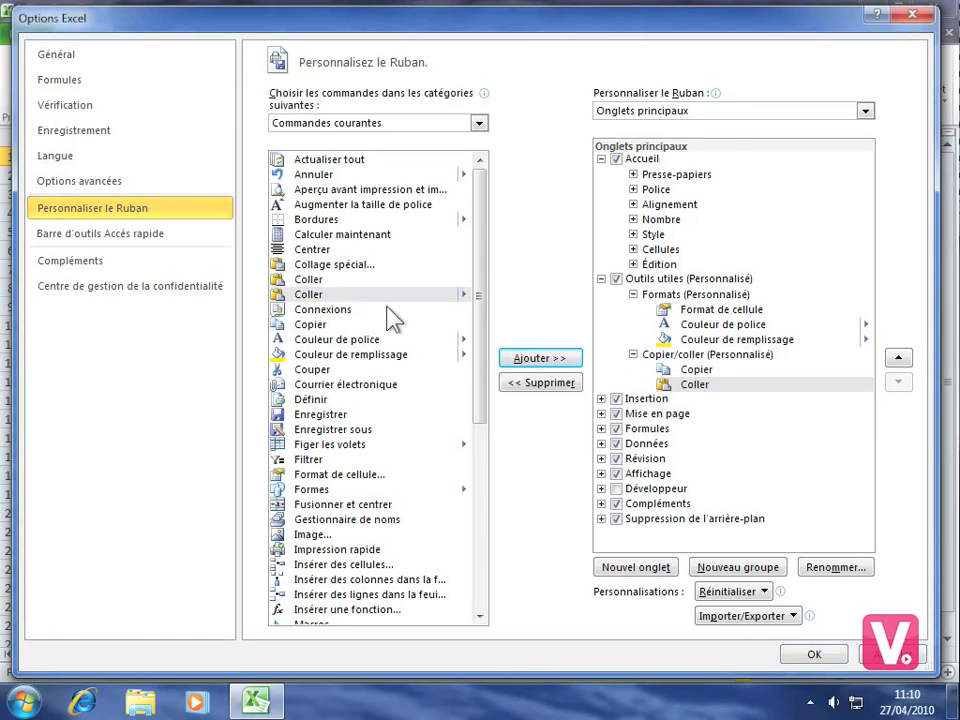
# - Add the Collage spécial command to the Copier/coller group, apply the ribbon customization, and display the Outils utiles tab
pyautogui.click(356, 265)
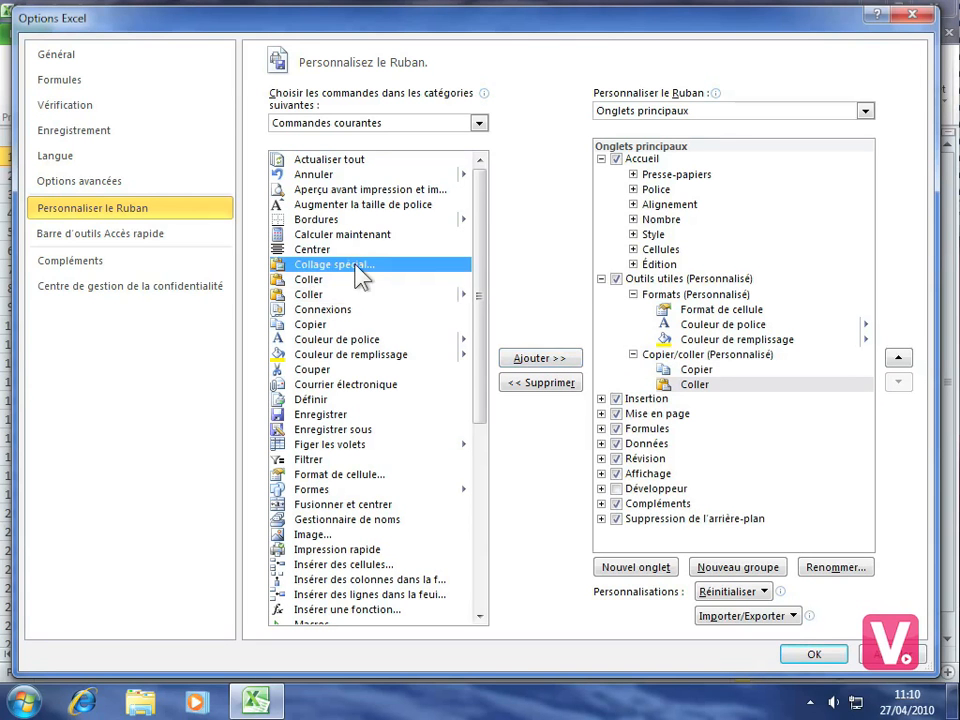
pyautogui.click(546, 359)
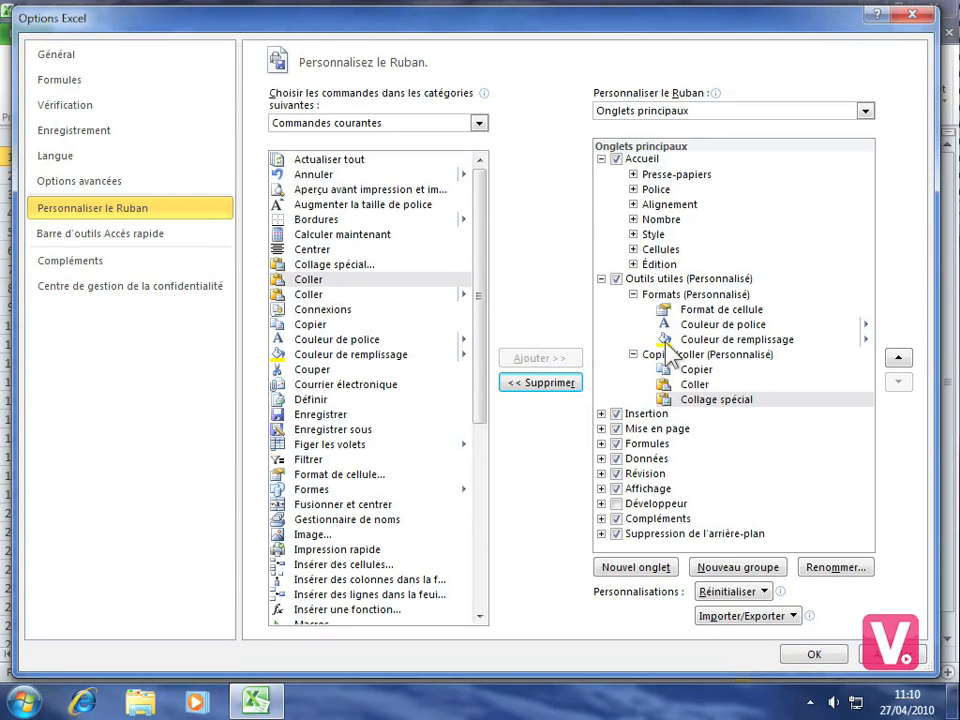
pyautogui.click(814, 651)
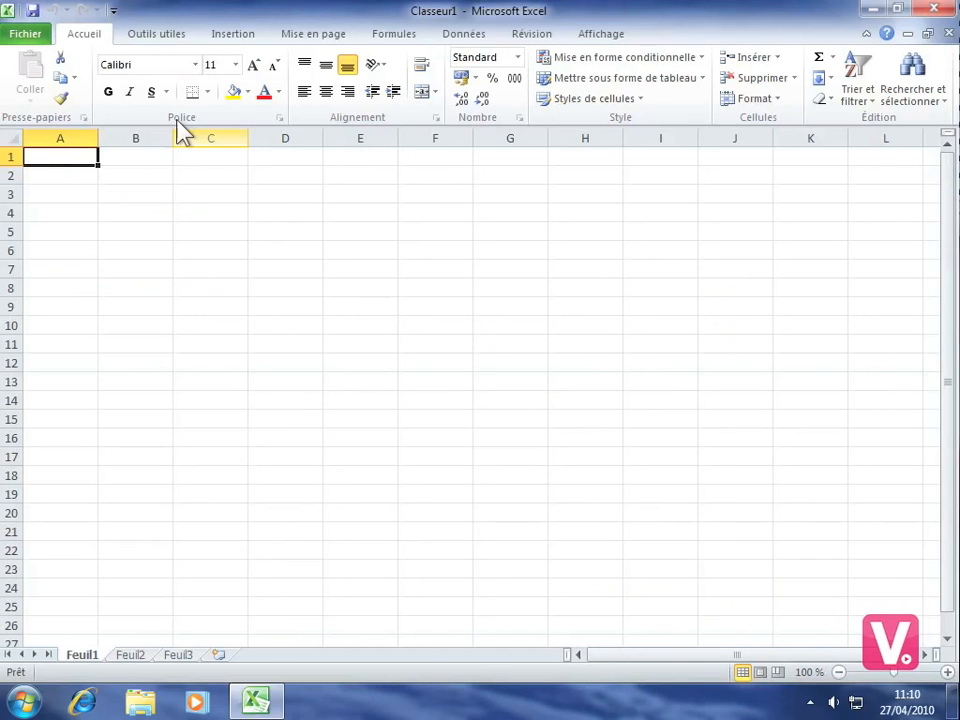
pyautogui.click(146, 40)
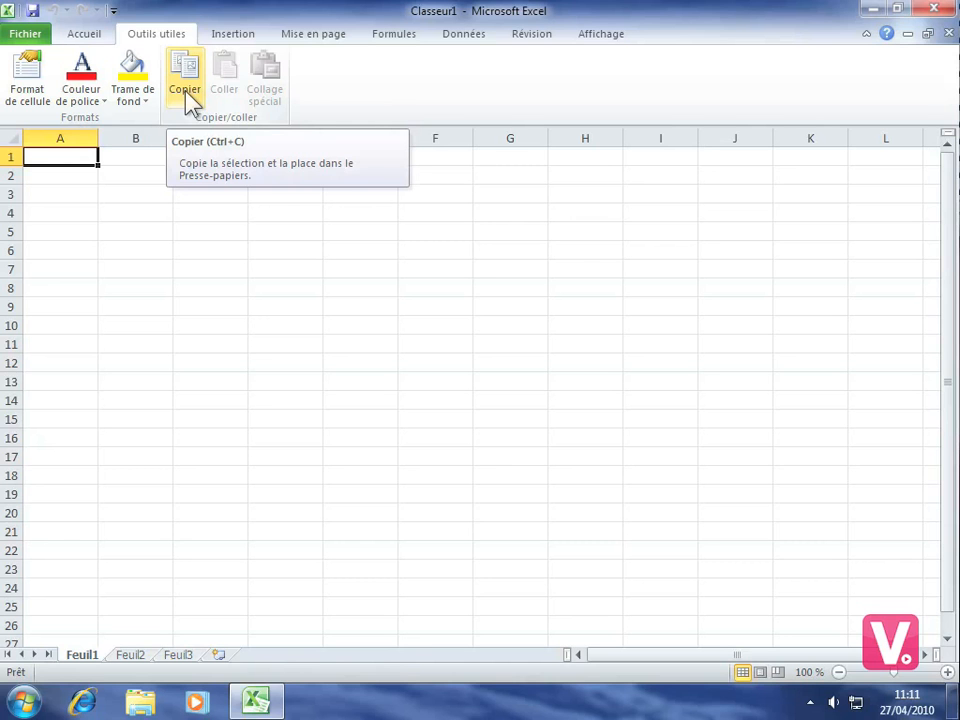
# - Remove the custom Outils utiles tab from the ribbon through the Excel options and apply the change
pyautogui.click(26, 36)
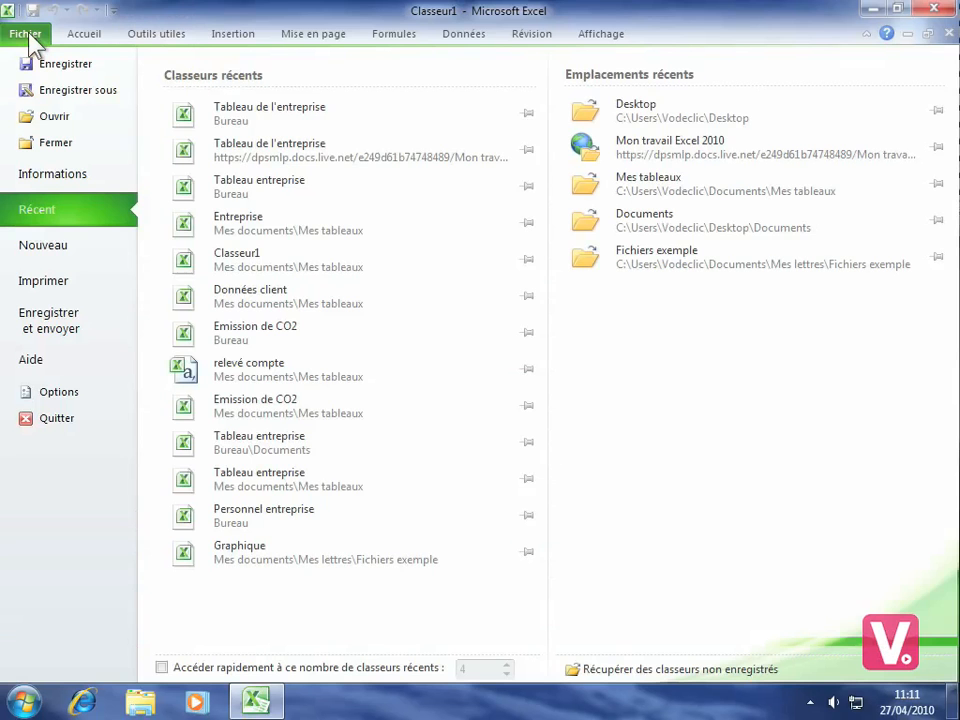
pyautogui.click(70, 393)
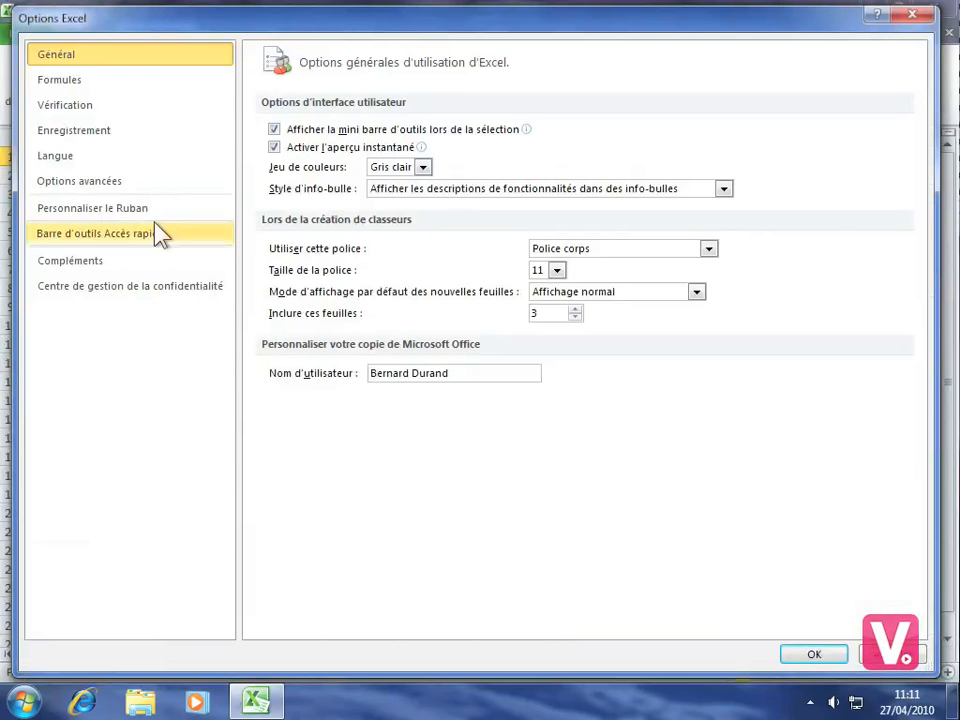
pyautogui.click(118, 215)
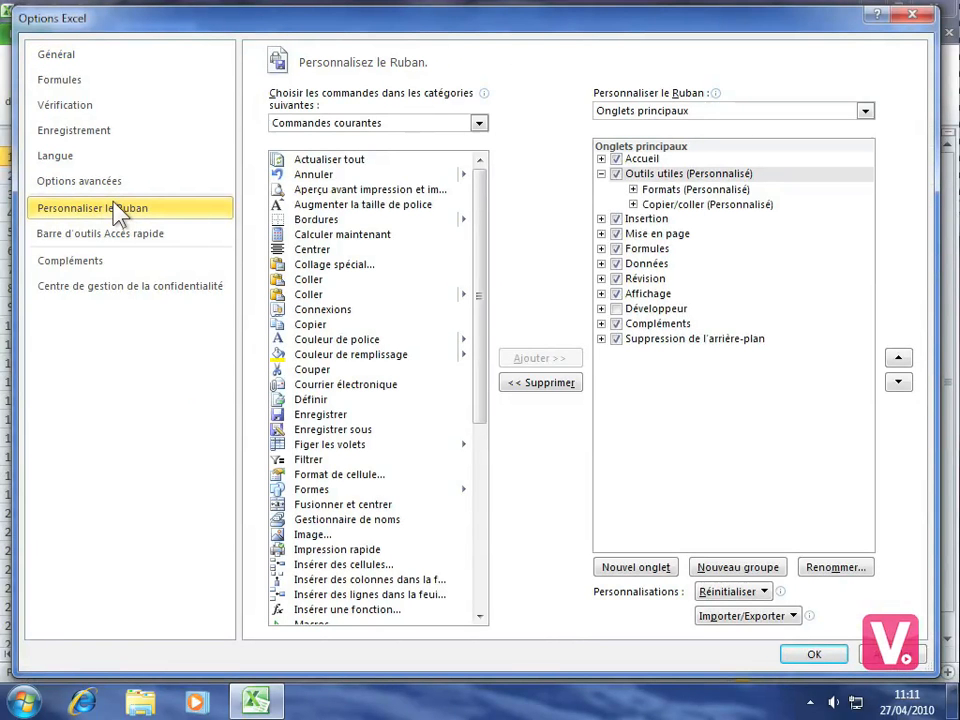
pyautogui.click(662, 175)
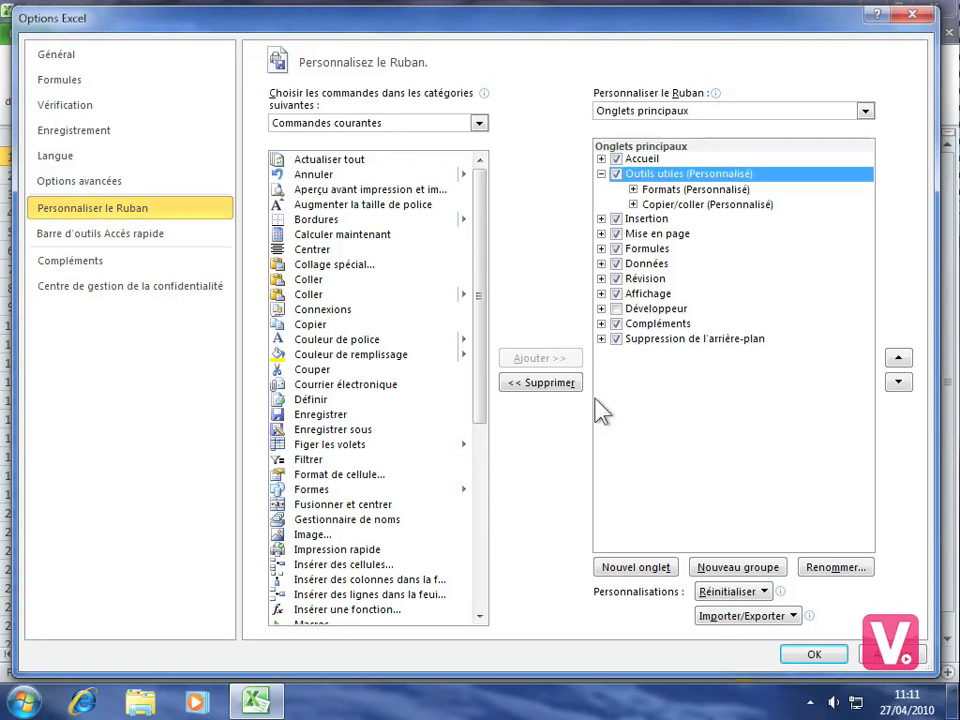
pyautogui.click(537, 390)
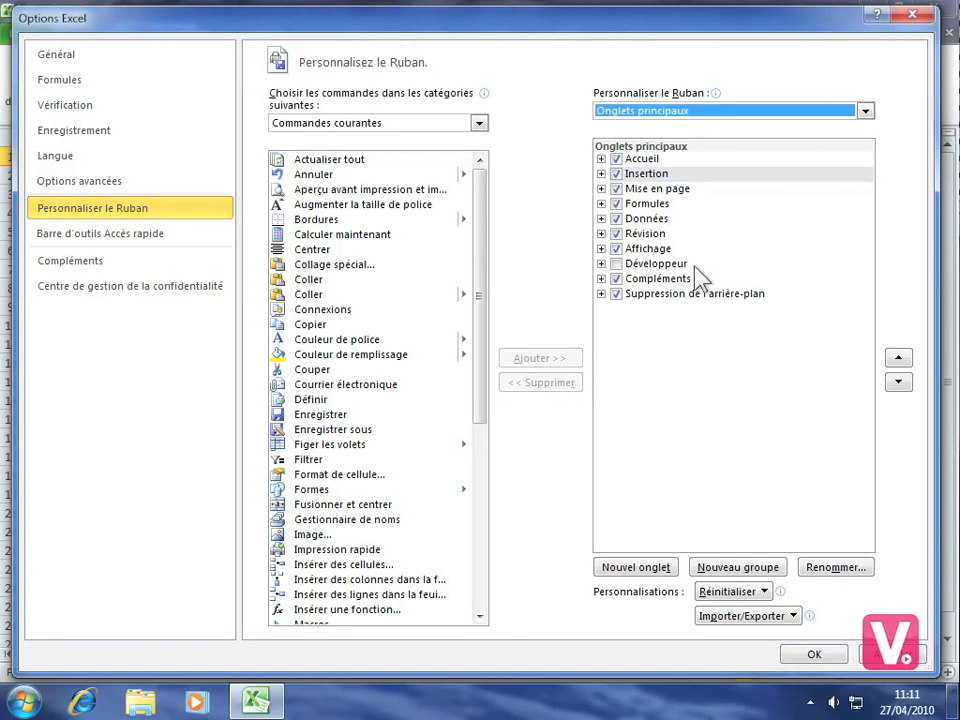
pyautogui.click(818, 656)
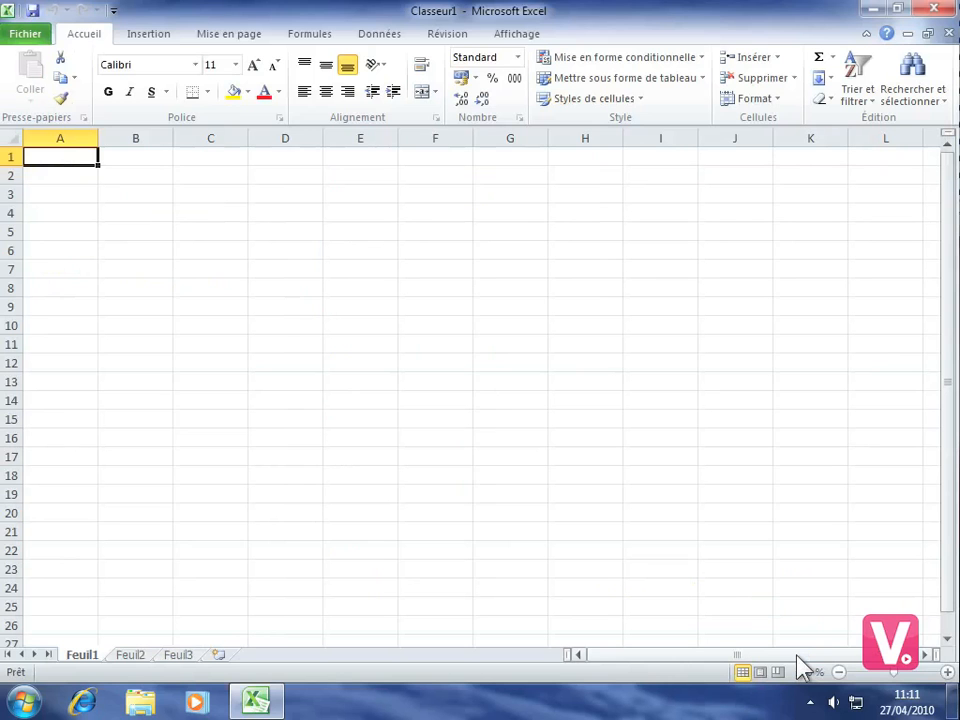